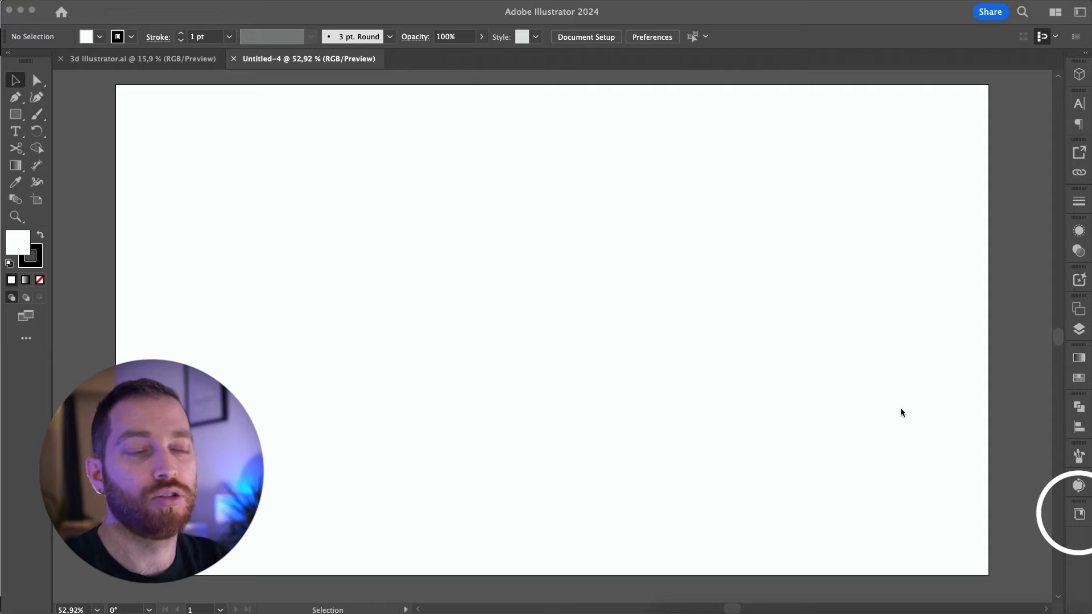
Switch to Adobe Color, set the colour harmony to Triad and shift the wheel's handles towards red, green and blue.
{"action": "left_click", "coordinate": [1079, 517]}
{"action": "left_click", "coordinate": [1080, 515]}
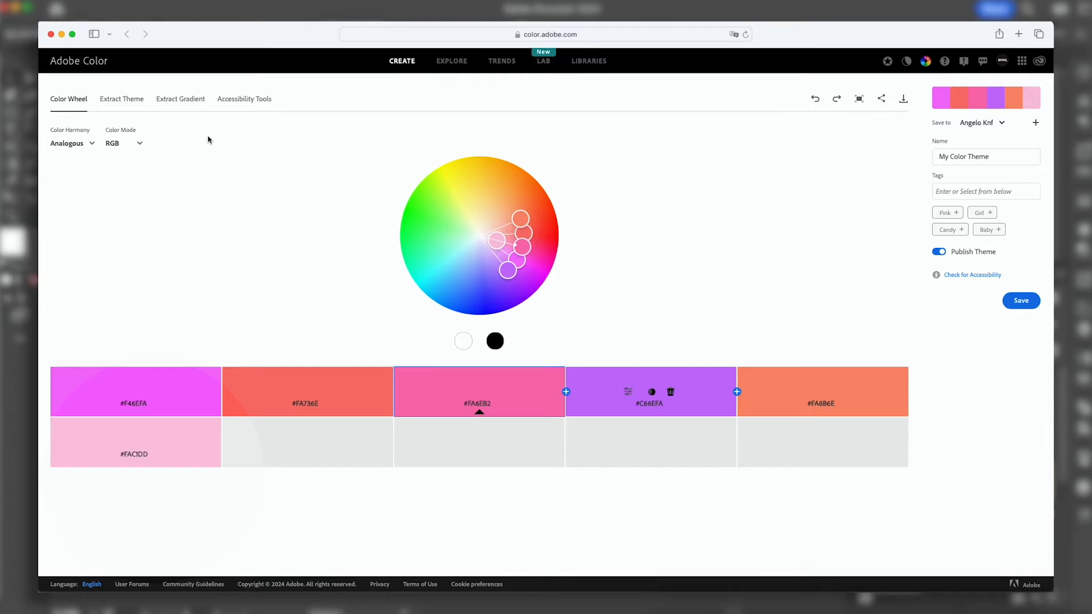
{"action": "left_click", "coordinate": [88, 144]}
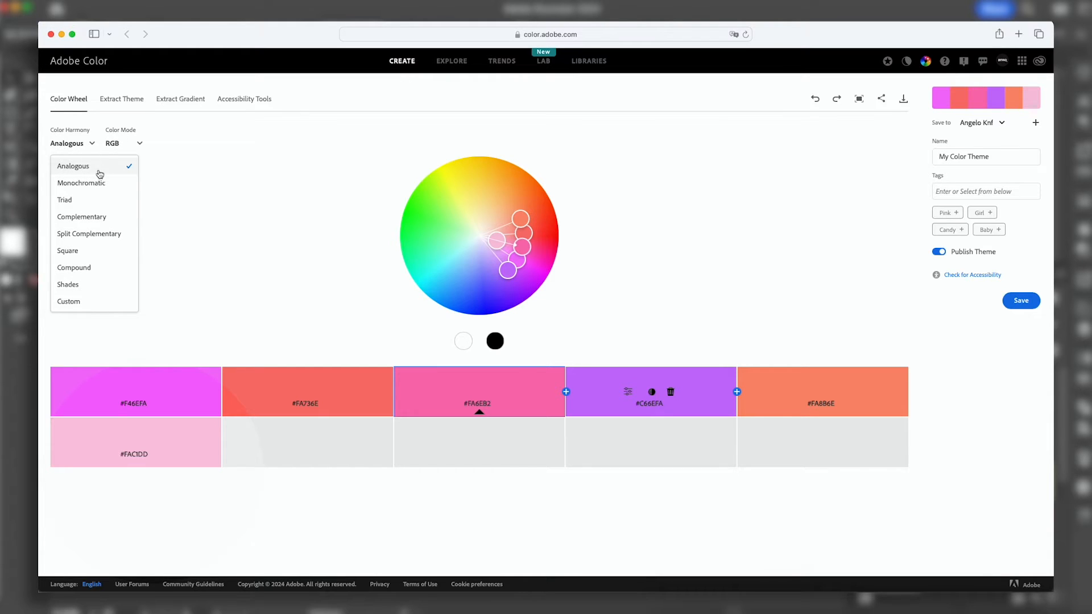
{"action": "left_click", "coordinate": [106, 200]}
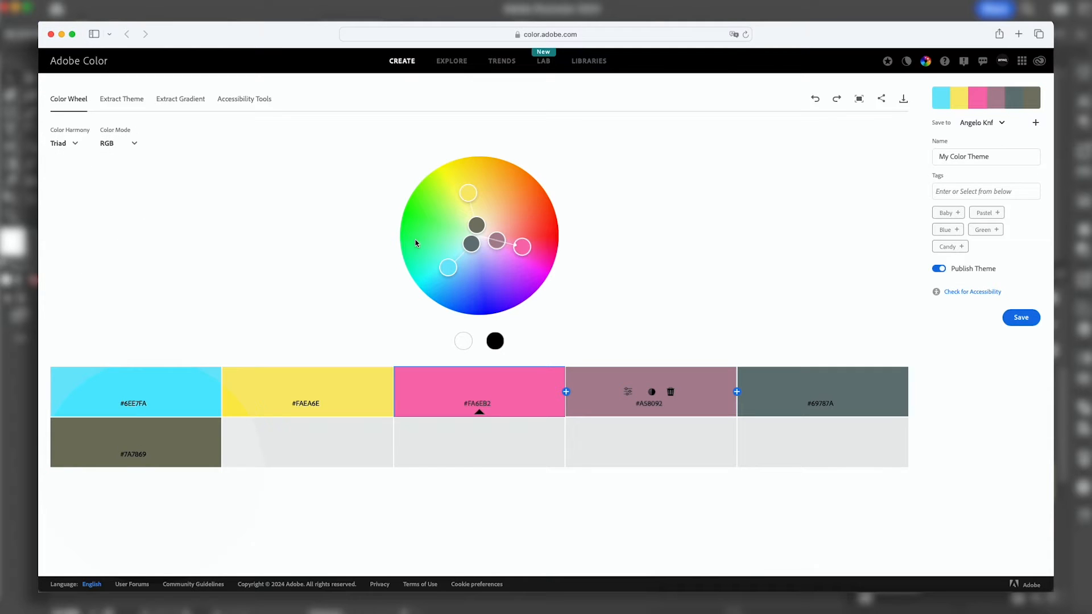
{"action": "left_click_drag", "start_coordinate": [482, 199], "coordinate": [536, 214]}
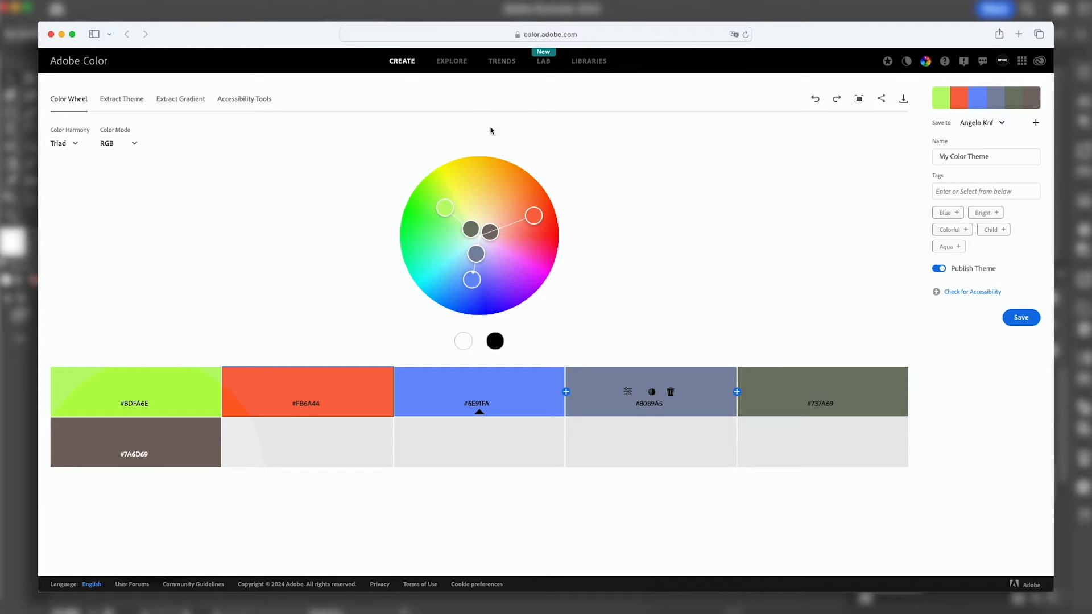
Explore Adobe Color's Summer themes and add the palette running from dark blue through teal to light green to the library.
{"action": "left_click", "coordinate": [453, 61]}
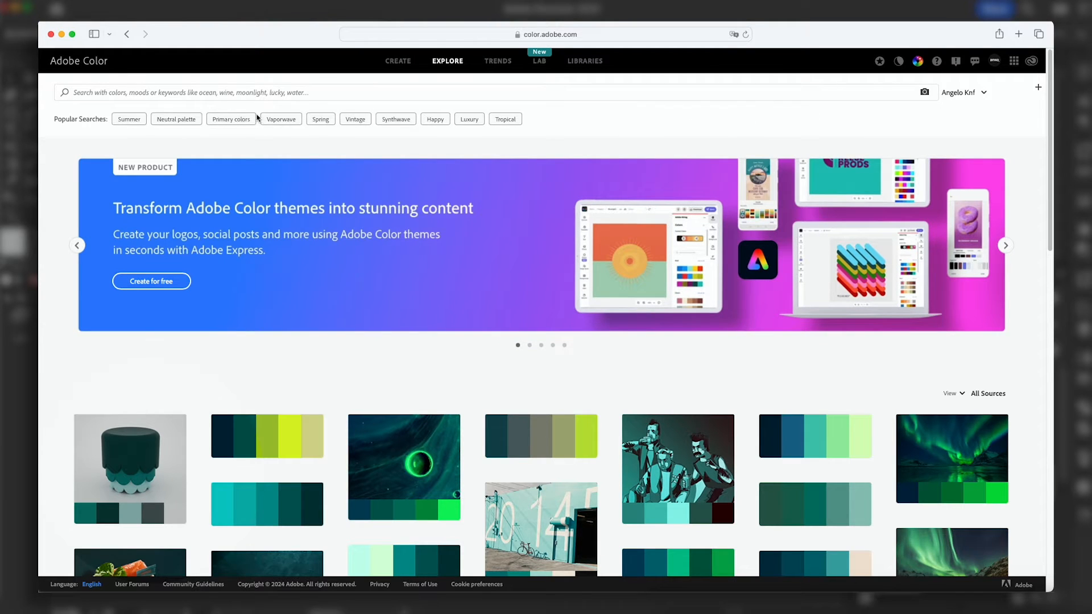
{"action": "left_click", "coordinate": [125, 120]}
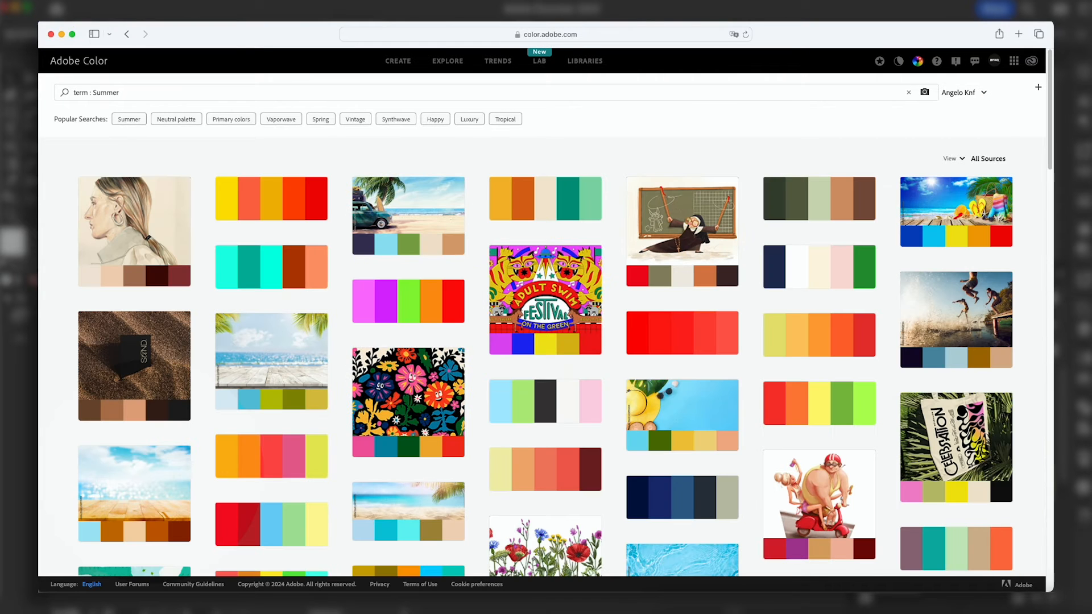
{"action": "scroll", "coordinate": [495, 189], "scroll_direction": "down", "scroll_amount": 3}
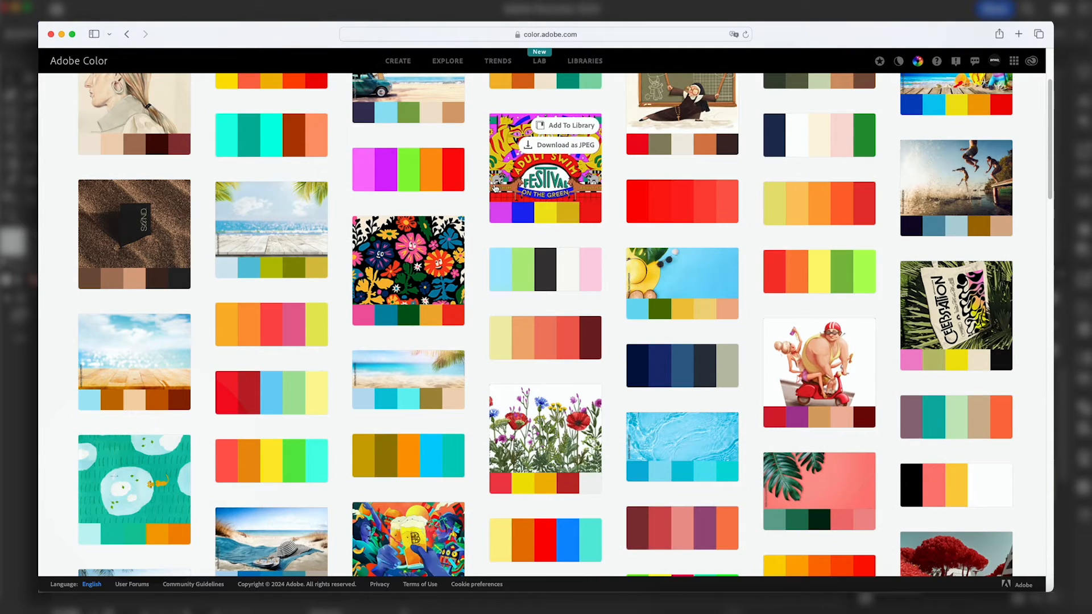
{"action": "scroll", "coordinate": [494, 188], "scroll_direction": "down", "scroll_amount": 5}
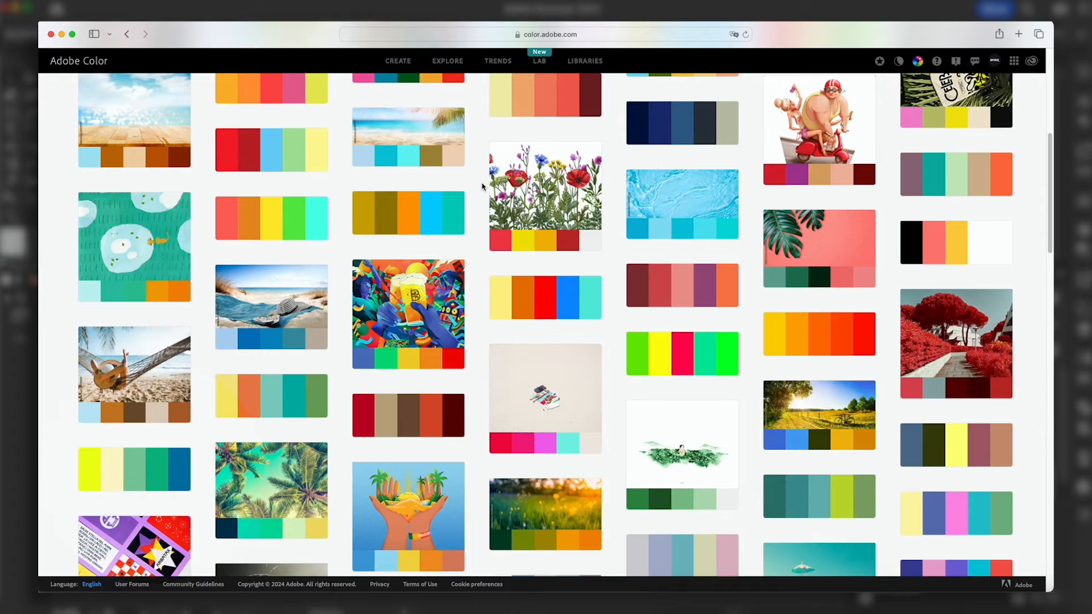
{"action": "scroll", "coordinate": [482, 187], "scroll_direction": "down", "scroll_amount": 15}
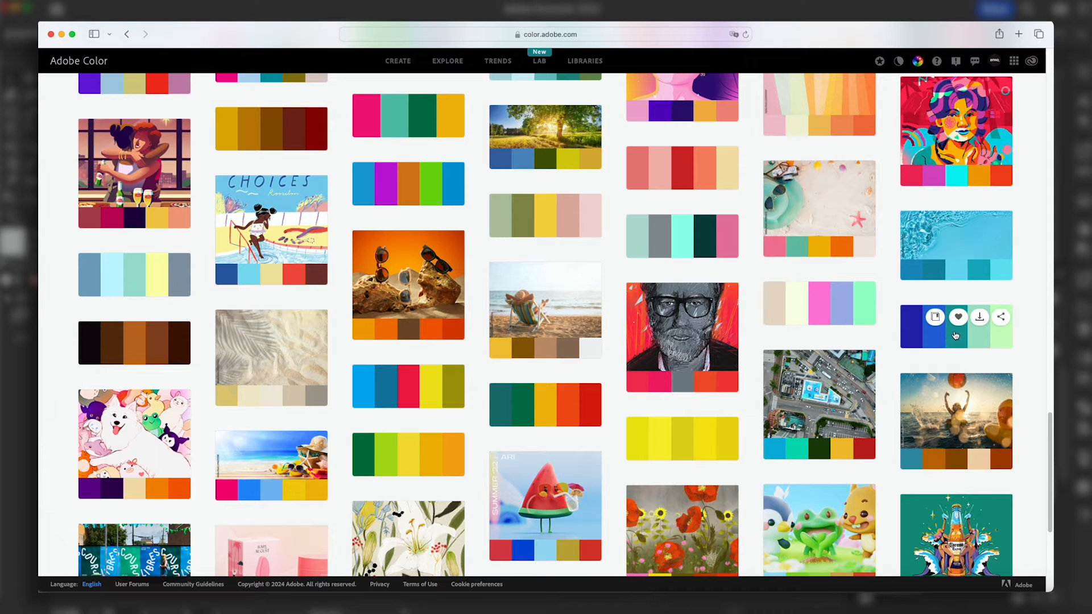
{"action": "left_click", "coordinate": [936, 319]}
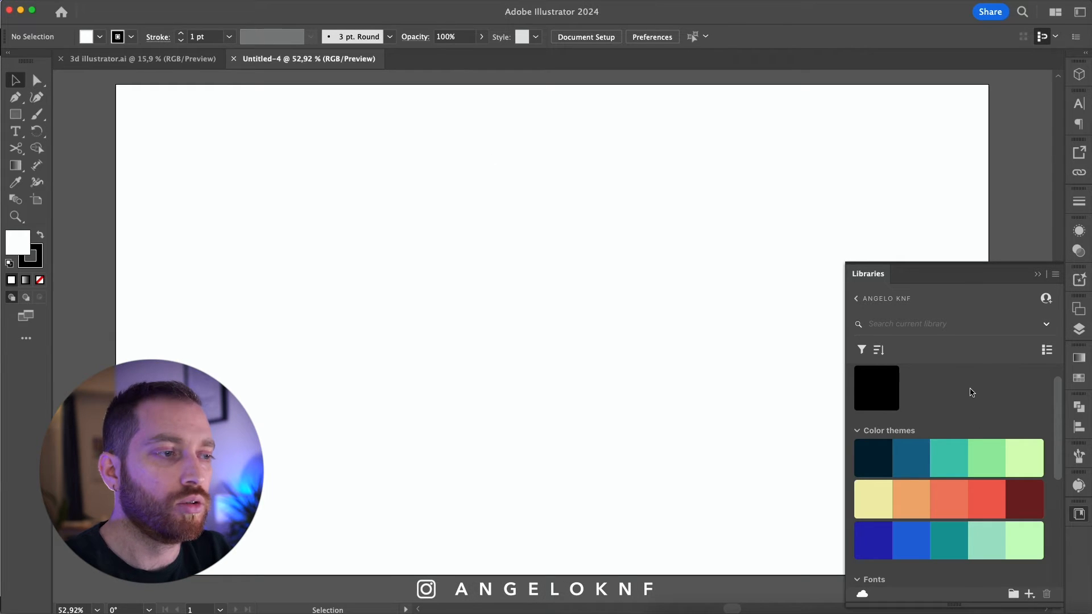
Switch back to Illustrator and reopen the library that holds the saved colour themes.
{"action": "scroll", "coordinate": [974, 395], "scroll_direction": "up", "scroll_amount": 2}
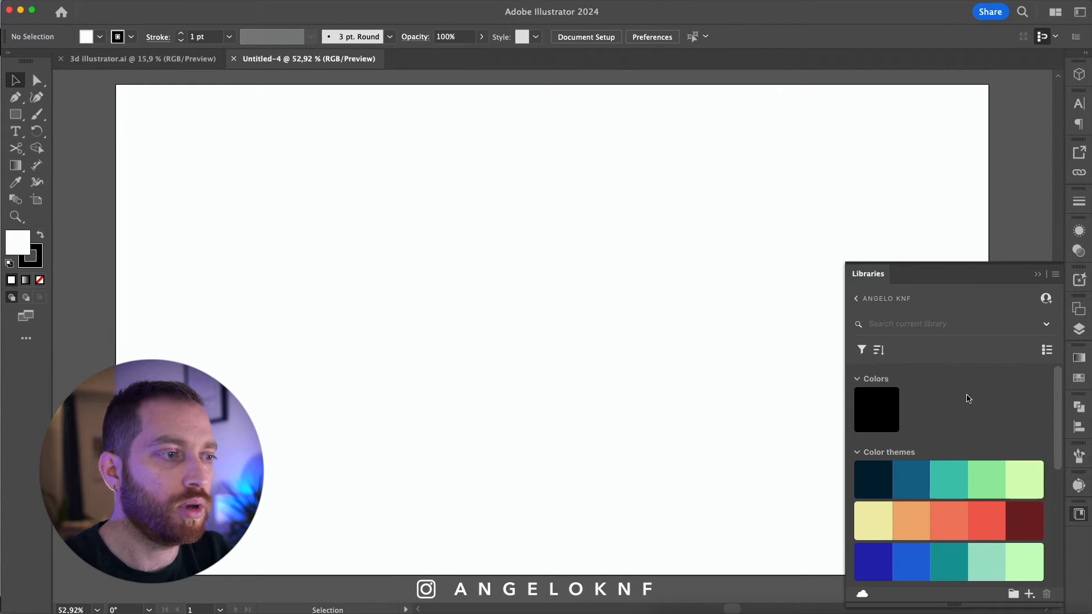
{"action": "left_click", "coordinate": [856, 299]}
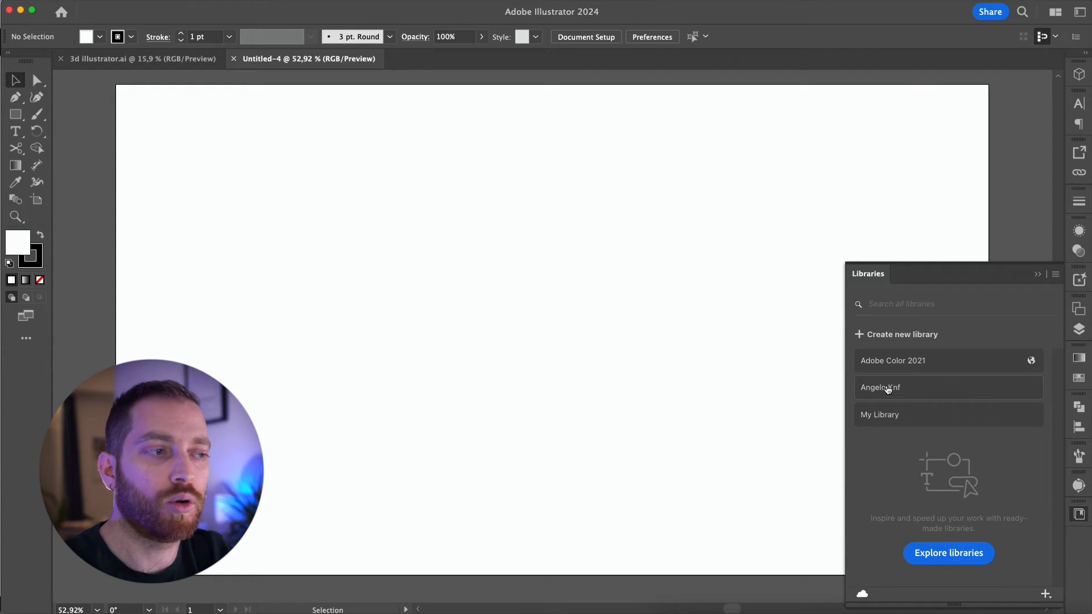
{"action": "left_click", "coordinate": [913, 393]}
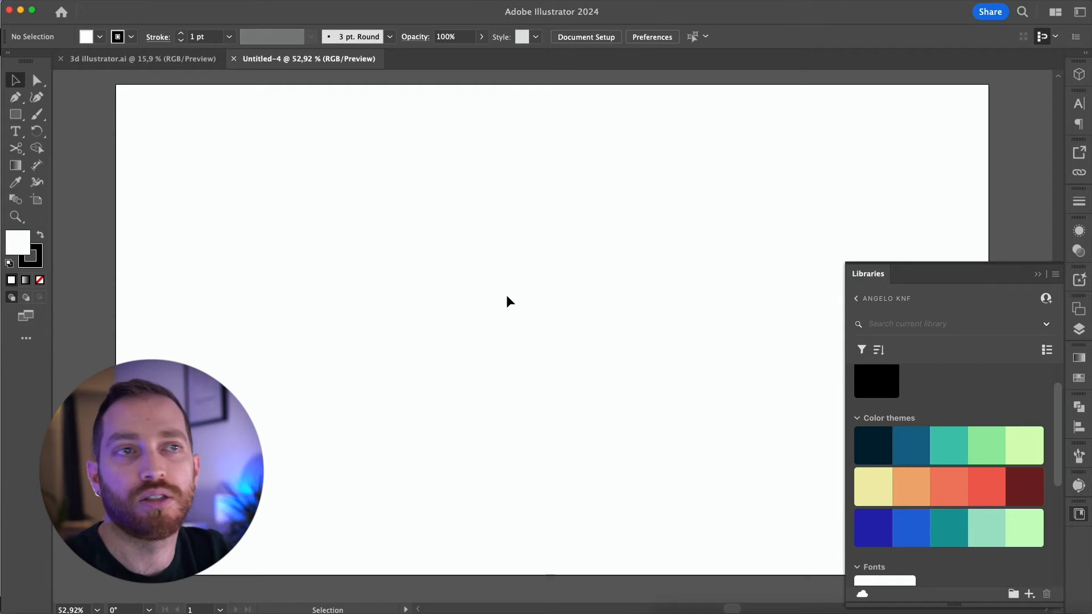
Draw a circle with the Ellipse tool near the middle of the artboard.
{"action": "left_click_drag", "start_coordinate": [15, 113], "coordinate": [96, 135]}
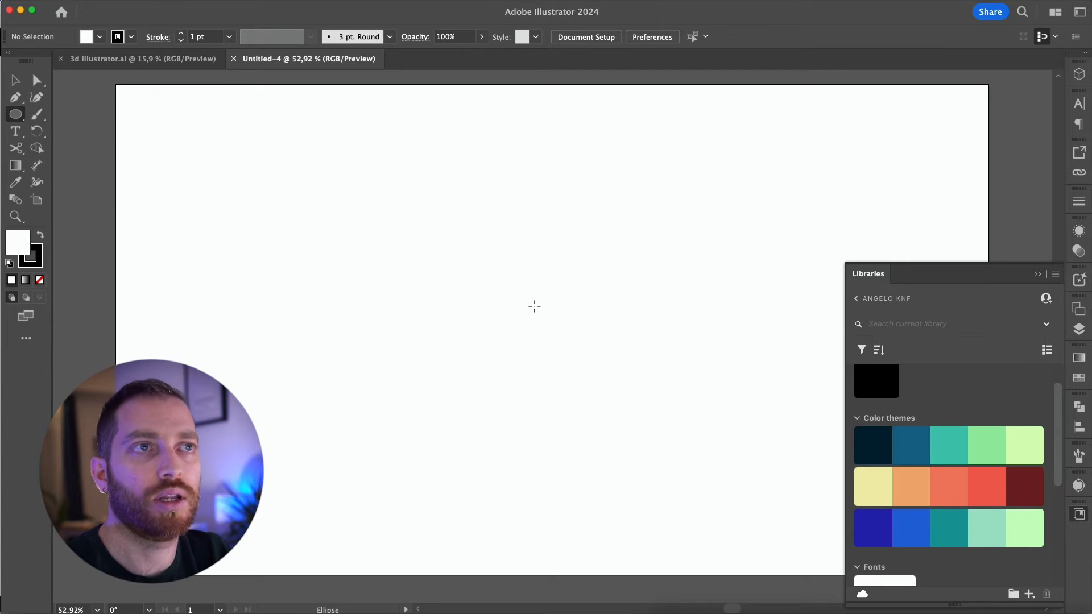
{"action": "left_click_drag", "start_coordinate": [468, 240], "coordinate": [614, 383]}
{"action": "scroll", "coordinate": [614, 382], "scroll_direction": "down", "scroll_amount": 2}
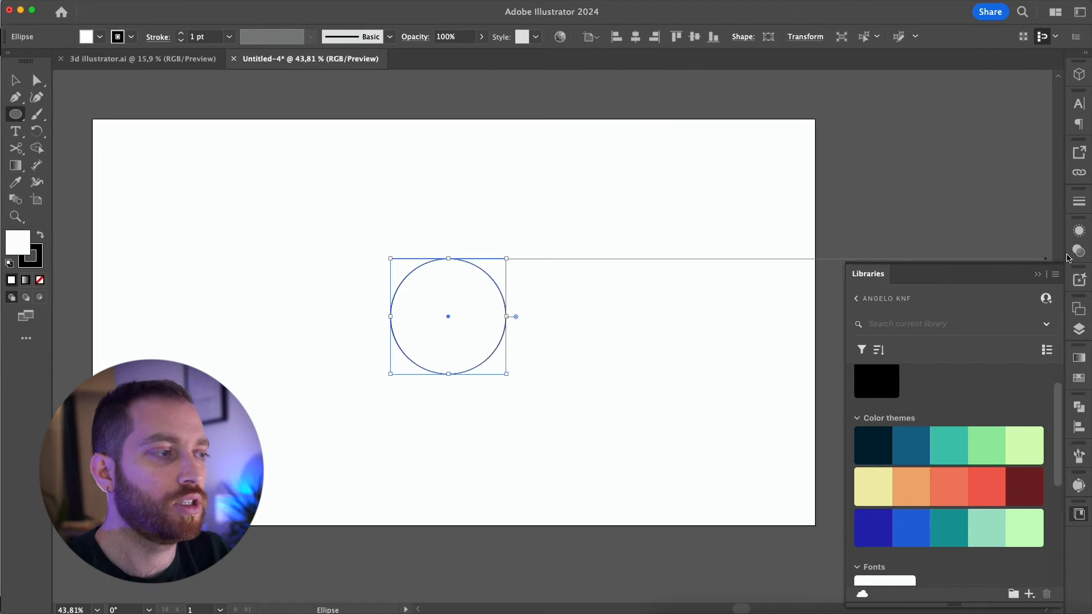
Undock the Layers panel, shorten it and place it above the reopened Libraries panel.
{"action": "left_click", "coordinate": [1079, 329]}
{"action": "left_click_drag", "start_coordinate": [958, 173], "coordinate": [682, 160]}
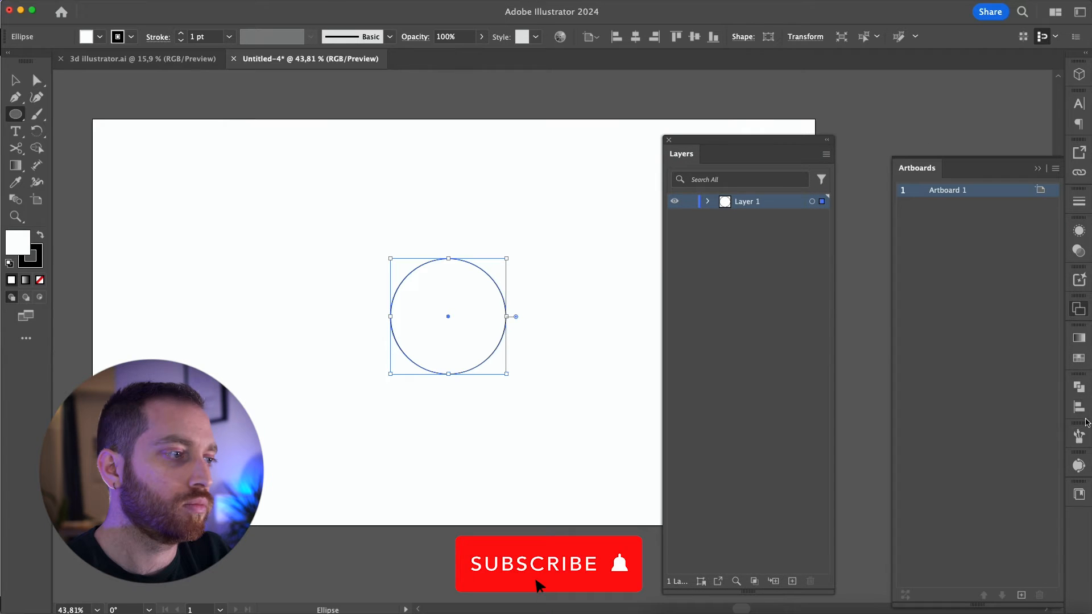
{"action": "left_click", "coordinate": [1078, 494]}
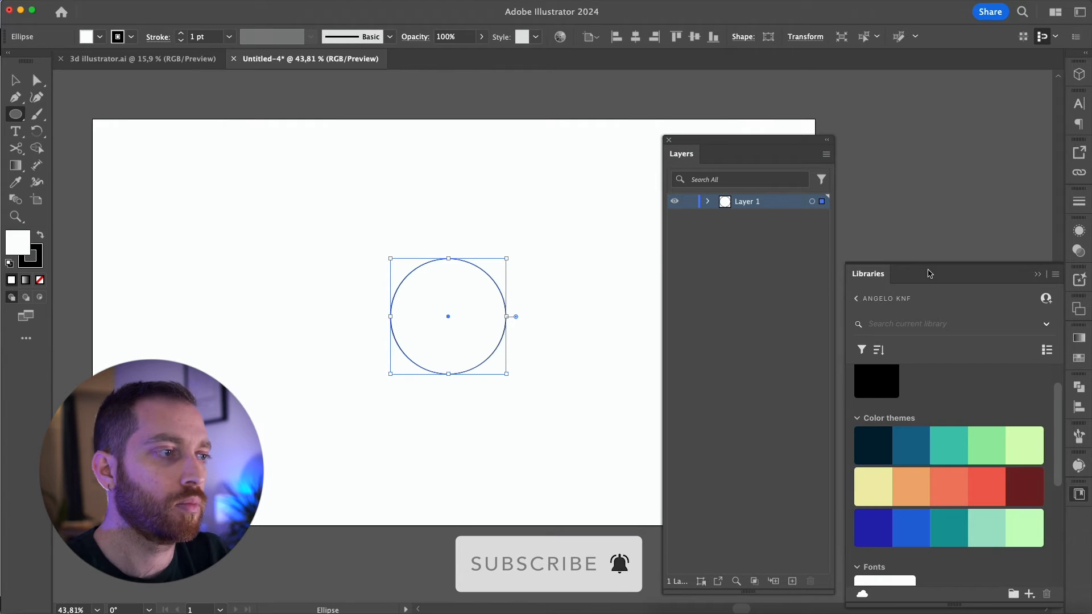
{"action": "left_click_drag", "start_coordinate": [827, 592], "coordinate": [824, 311]}
{"action": "left_click_drag", "start_coordinate": [763, 138], "coordinate": [937, 78]}
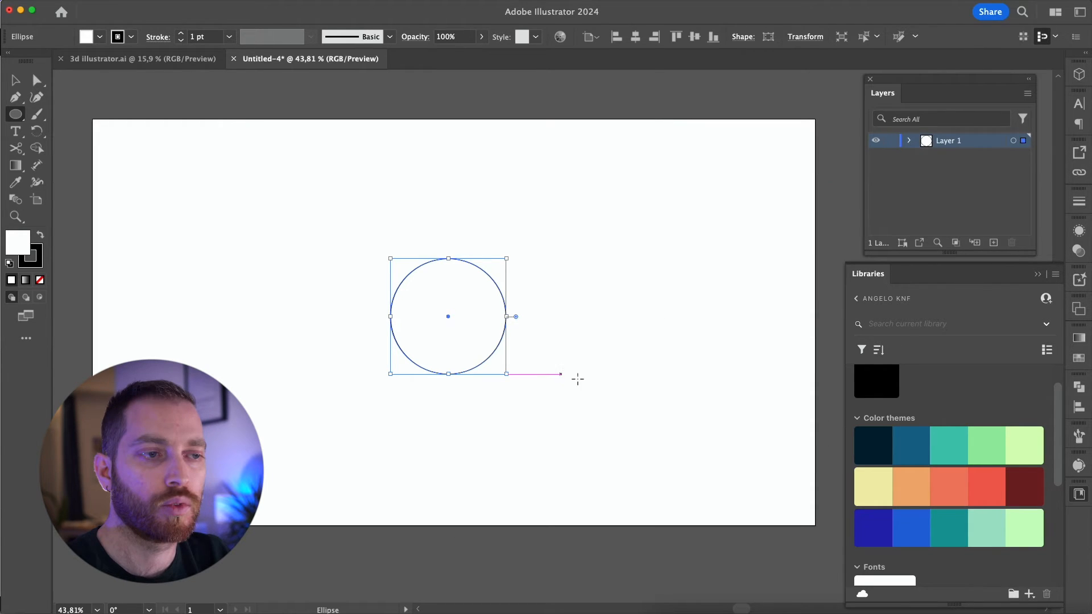
Remove the circle's stroke and fill it with the light green of the Summer Sigh colour theme.
{"action": "left_click", "coordinate": [41, 280]}
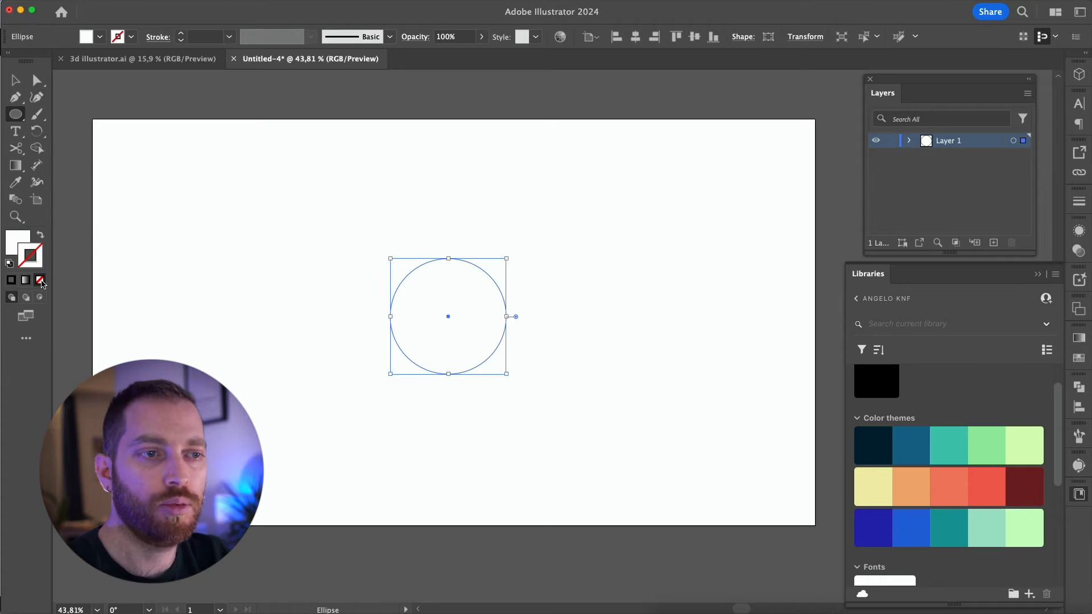
{"action": "left_click", "coordinate": [19, 246]}
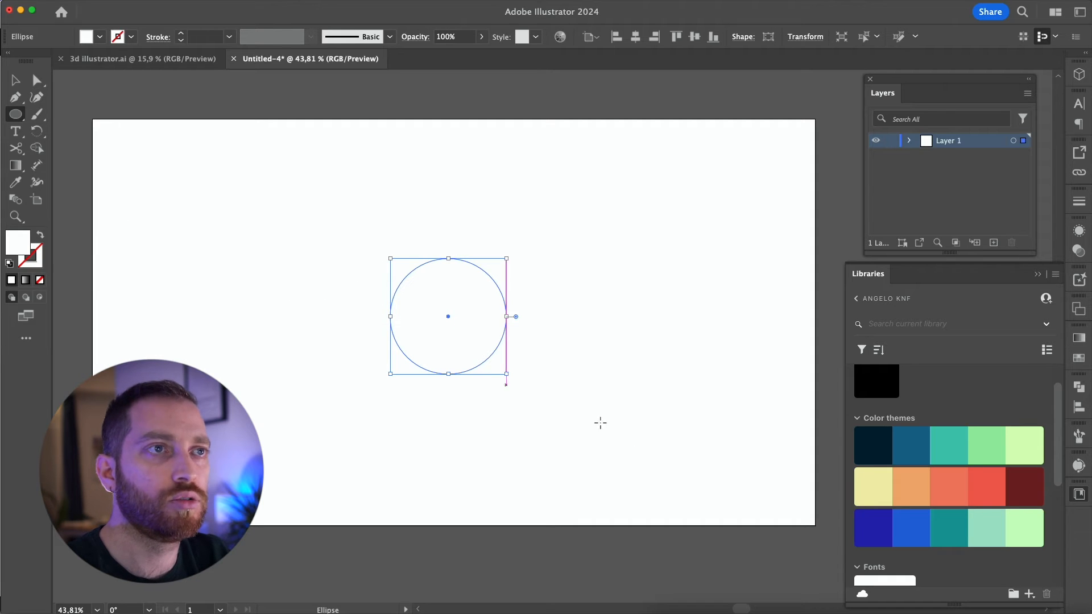
{"action": "left_click", "coordinate": [1020, 523]}
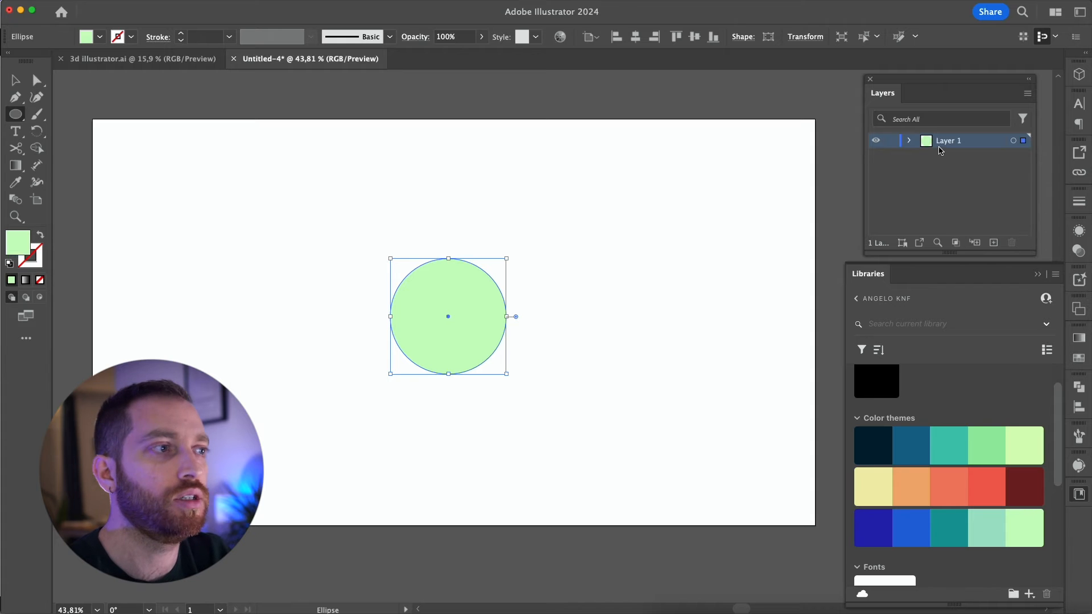
Duplicate the circle's layer downwards twice, enlarging each copy from its centre and filling them with Summer Sigh's mint green and teal.
{"action": "left_click_drag", "start_coordinate": [950, 144], "coordinate": [951, 155]}
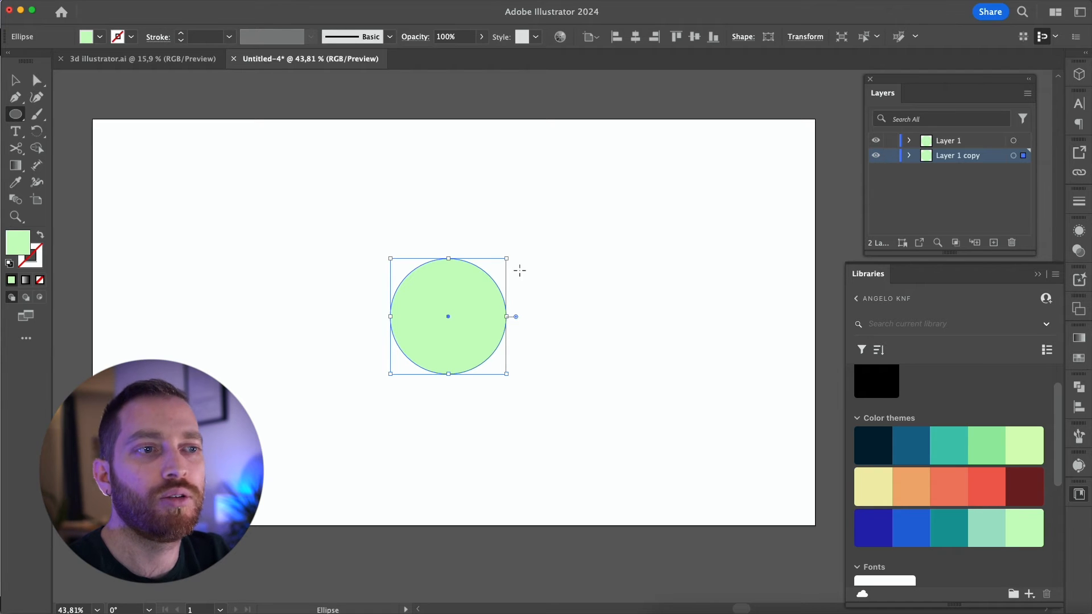
{"action": "left_click_drag", "start_coordinate": [506, 258], "coordinate": [559, 215]}
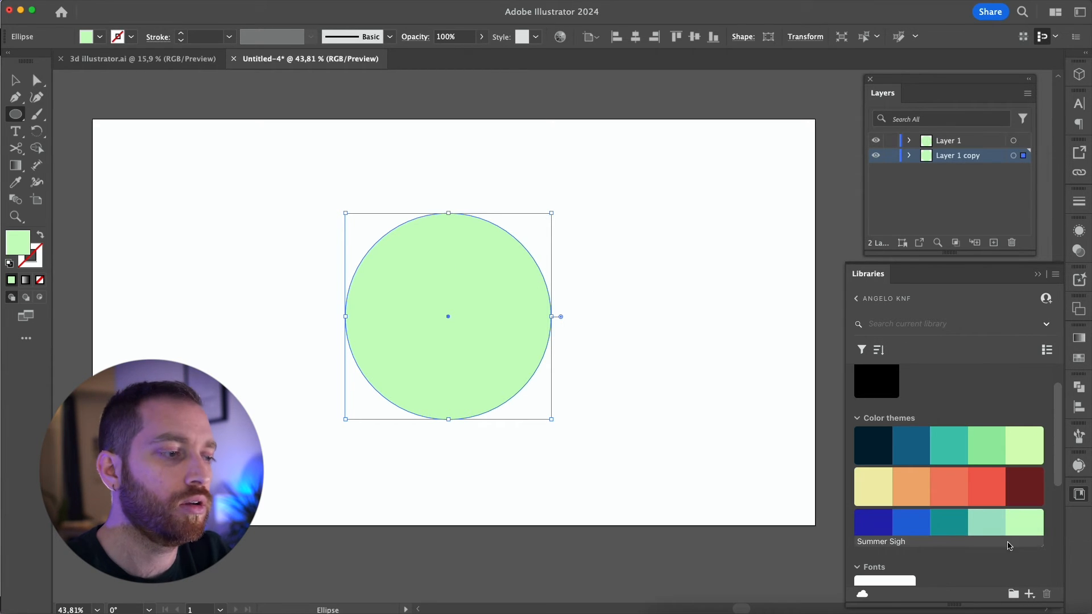
{"action": "left_click", "coordinate": [985, 524]}
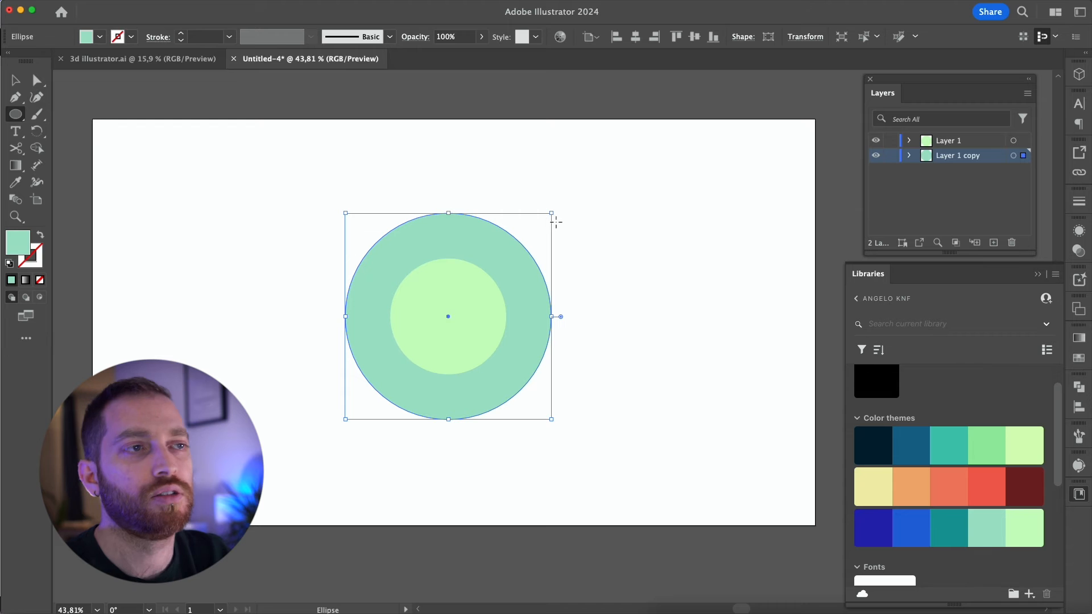
{"action": "left_click_drag", "start_coordinate": [966, 155], "coordinate": [988, 171]}
{"action": "left_click_drag", "start_coordinate": [551, 212], "coordinate": [605, 175]}
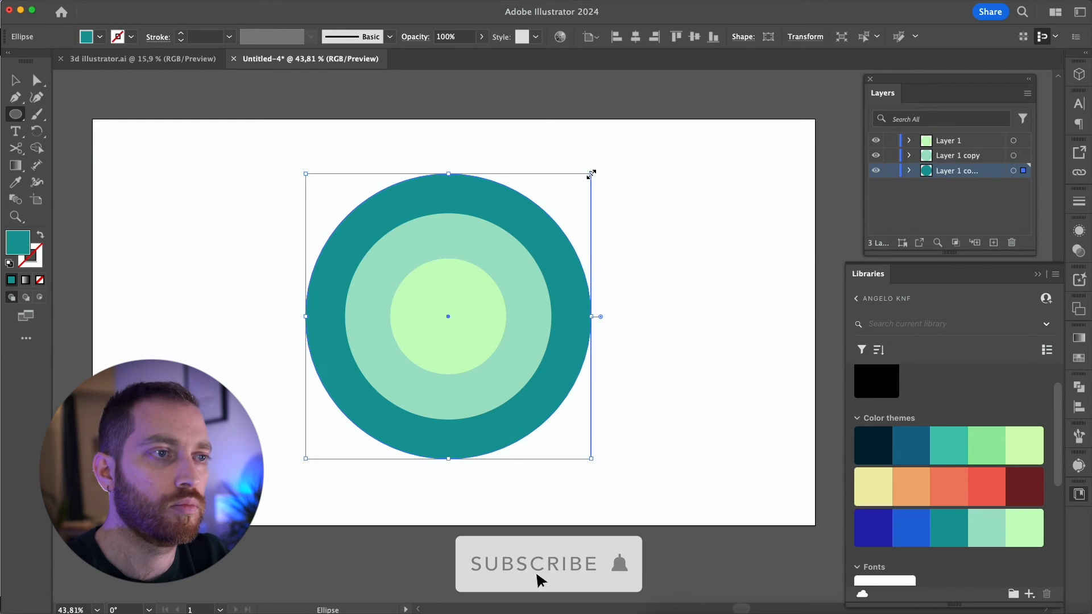
Add two more, larger concentric circles on duplicate layers underneath, filled with Summer Sigh's bright blue and dark blue.
{"action": "left_click_drag", "start_coordinate": [967, 171], "coordinate": [990, 185]}
{"action": "left_click_drag", "start_coordinate": [591, 174], "coordinate": [634, 129]}
{"action": "left_click", "coordinate": [911, 528]}
{"action": "left_click_drag", "start_coordinate": [966, 185], "coordinate": [989, 200]}
{"action": "left_click_drag", "start_coordinate": [635, 129], "coordinate": [679, 85]}
{"action": "left_click", "coordinate": [872, 522]}
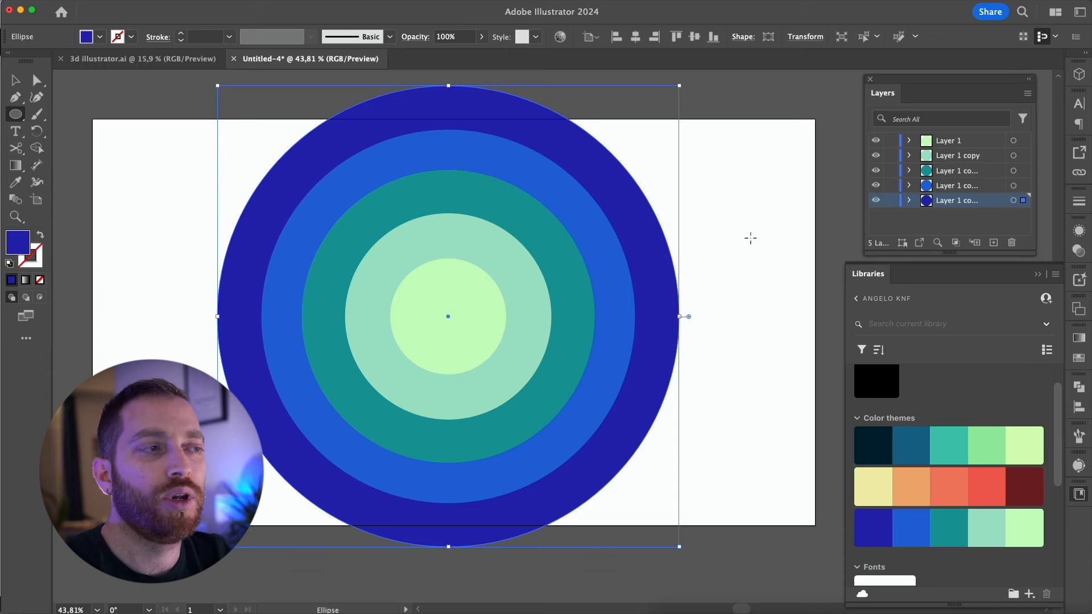
Group all five concentric circles in Layer 1 and delete the emptied copy layers.
{"action": "left_click", "coordinate": [1023, 141], "text": "shift"}
{"action": "left_click", "coordinate": [1024, 155], "text": "shift"}
{"action": "left_click", "coordinate": [1023, 171], "text": "shift"}
{"action": "left_click", "coordinate": [1023, 186], "text": "shift"}
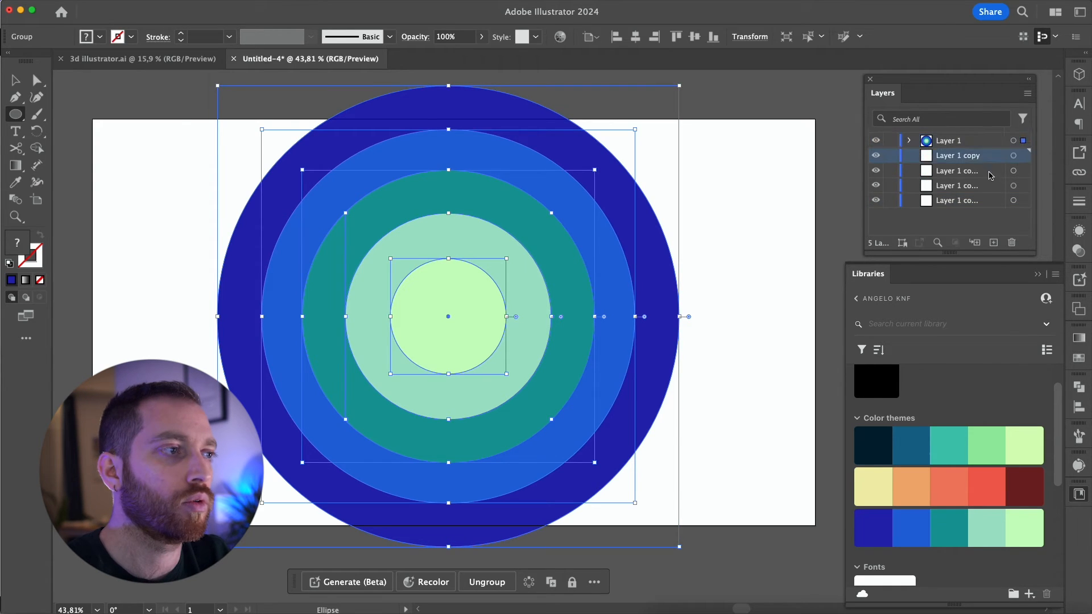
{"action": "key", "text": "ctrl+g"}
{"action": "left_click", "coordinate": [909, 143]}
{"action": "left_click", "coordinate": [910, 142]}
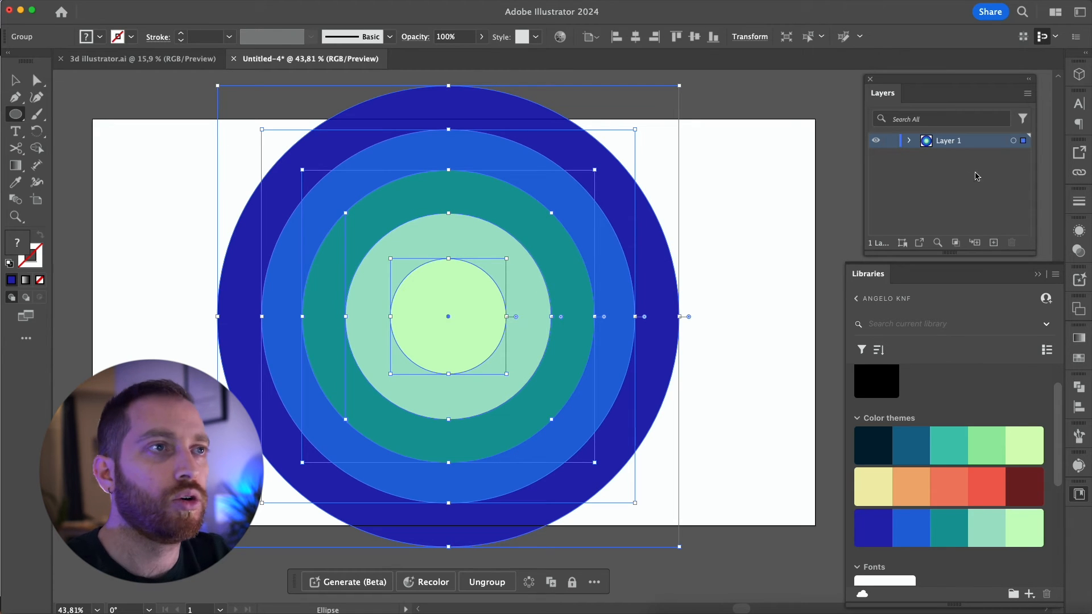
Apply the 3D Inflate effect to the circle group and set its depth to 202 px.
{"action": "left_click", "coordinate": [1078, 75]}
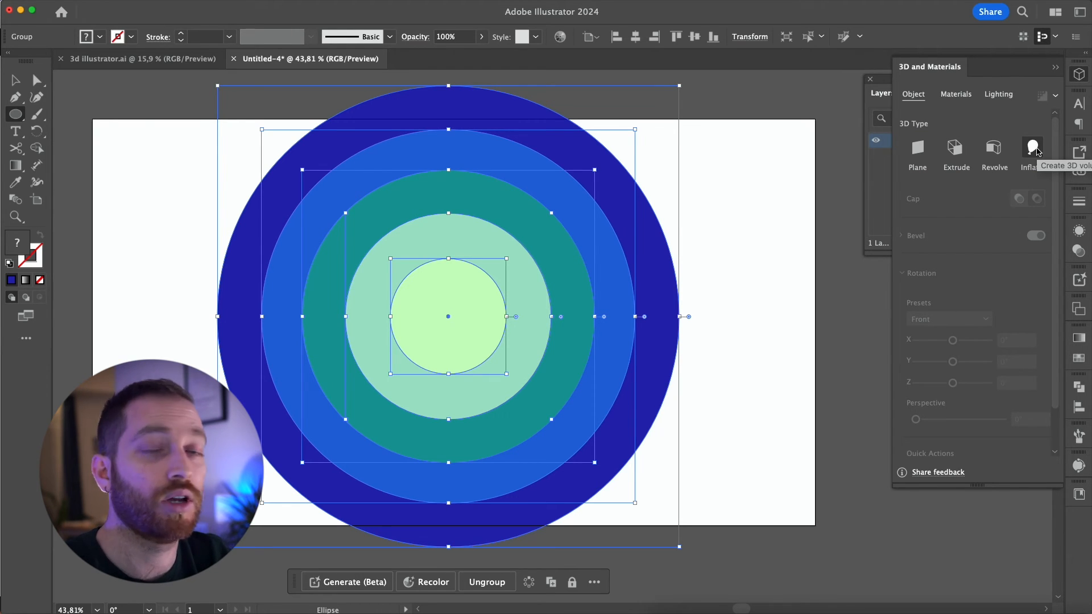
{"action": "left_click", "coordinate": [1032, 149]}
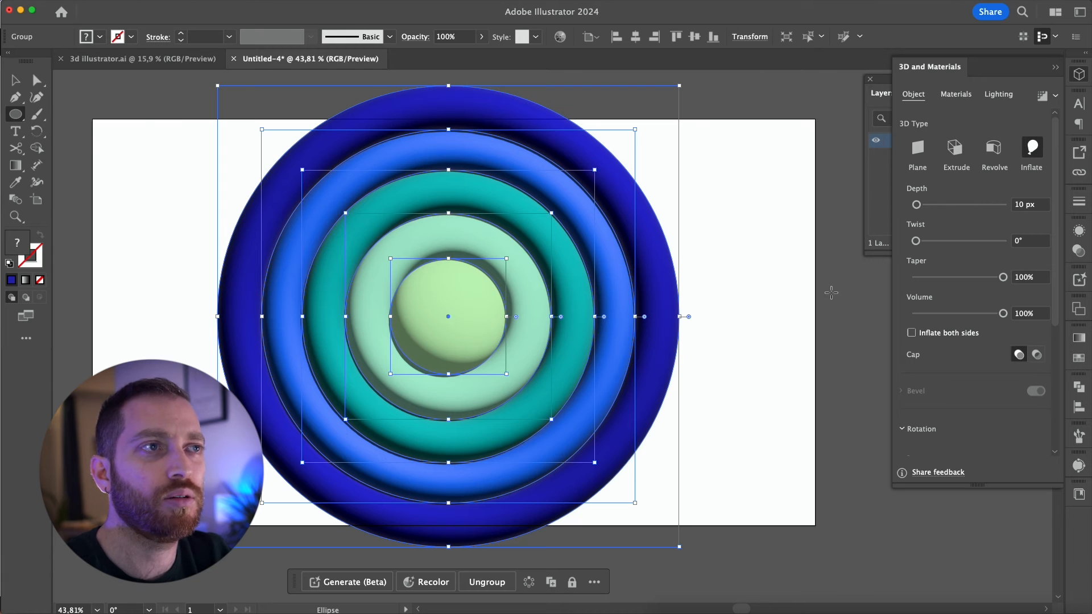
{"action": "left_click_drag", "start_coordinate": [916, 204], "coordinate": [925, 206]}
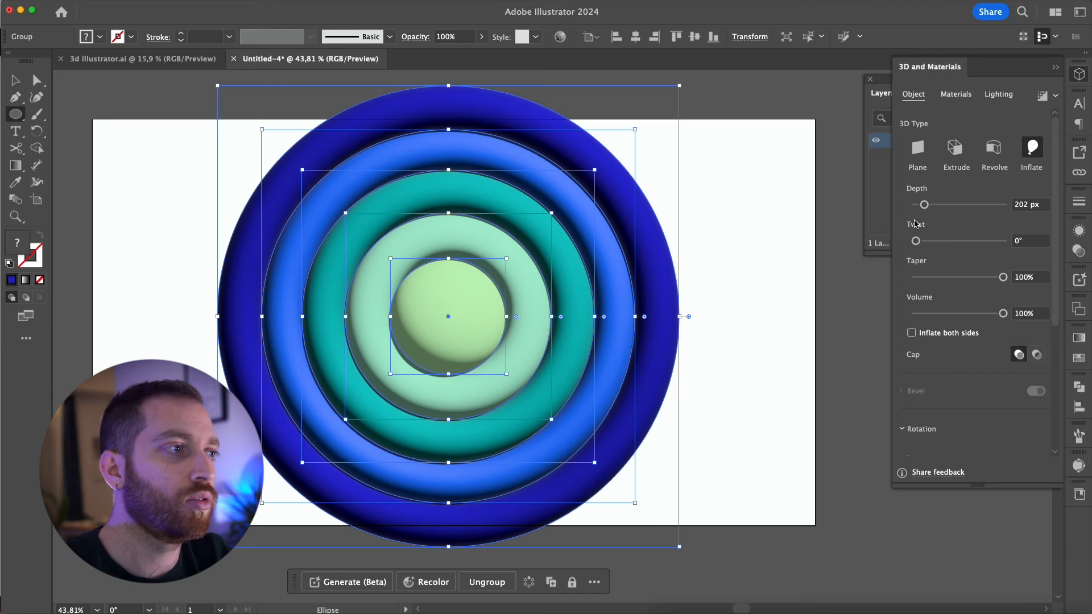
Turn on shadows in the 3D lighting settings of the inflated circle group.
{"action": "left_click", "coordinate": [998, 95]}
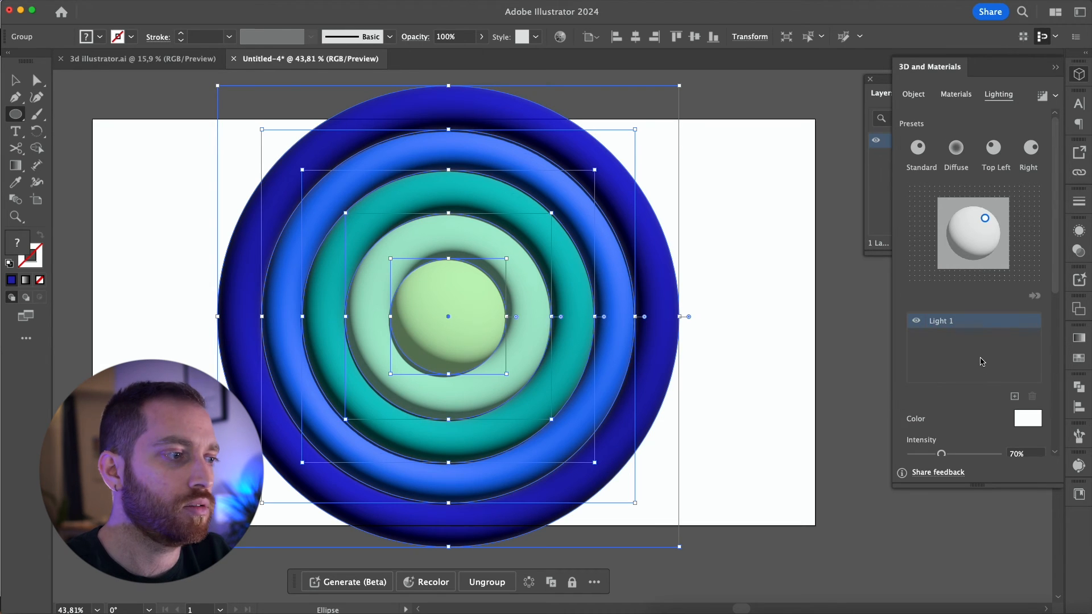
{"action": "scroll", "coordinate": [982, 361], "scroll_direction": "down", "scroll_amount": 5}
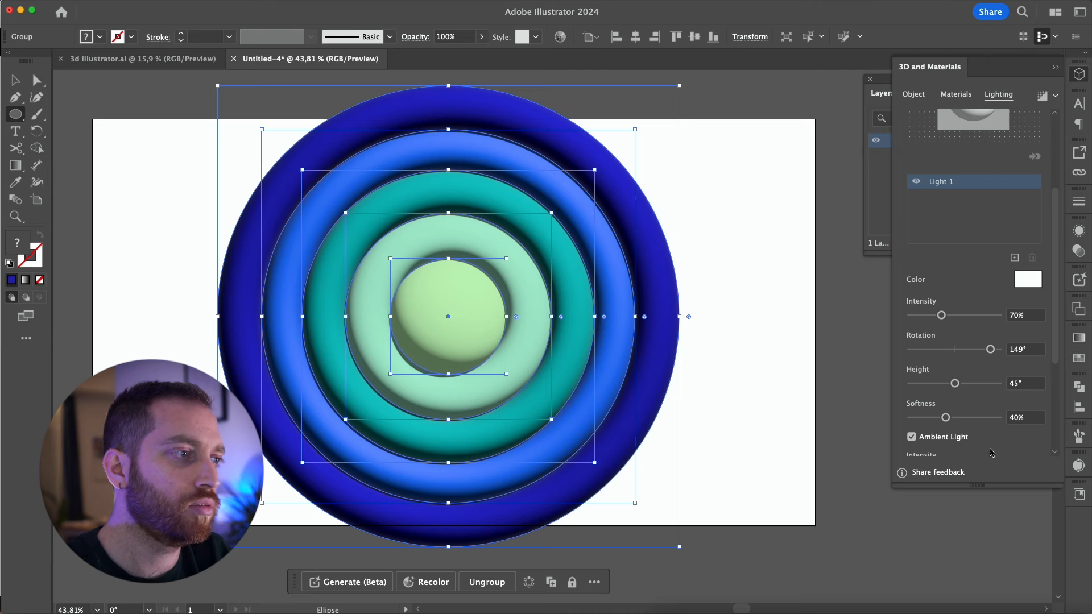
{"action": "scroll", "coordinate": [992, 317], "scroll_direction": "down", "scroll_amount": 4}
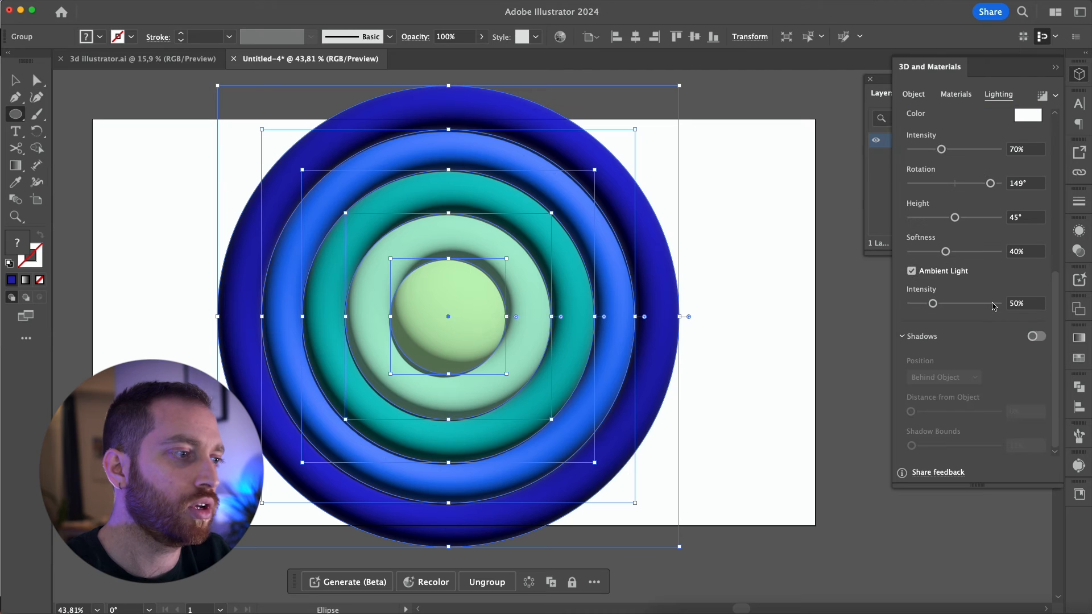
{"action": "left_click", "coordinate": [1036, 336]}
{"action": "scroll", "coordinate": [981, 334], "scroll_direction": "up", "scroll_amount": 5}
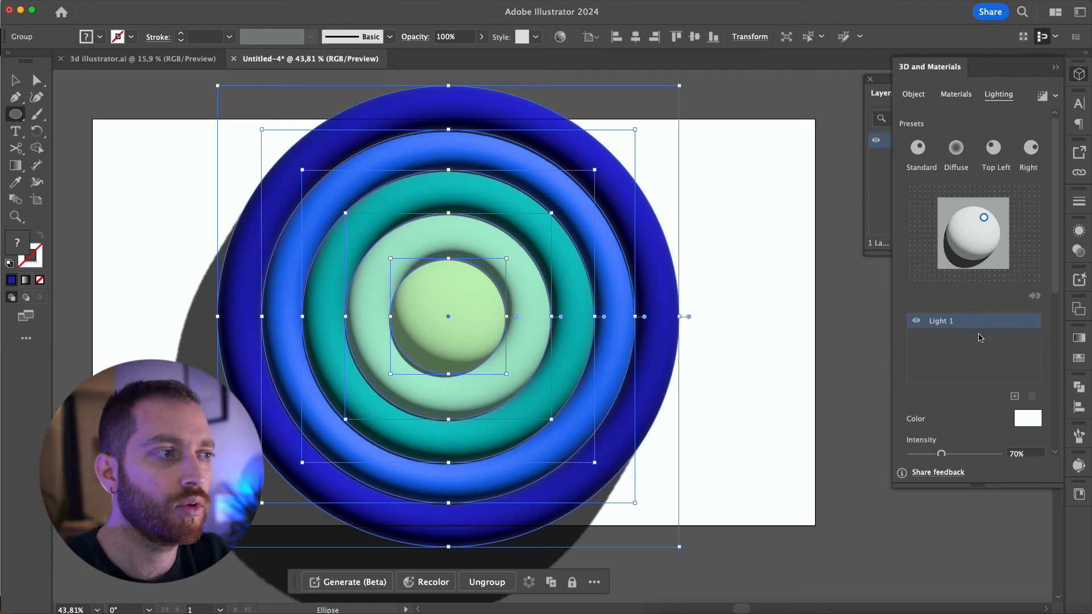
Move Light 1 closer to the centre of the preview sphere to shorten the shadow, and render the circle group's 3D effect with ray tracing.
{"action": "left_click_drag", "start_coordinate": [984, 219], "coordinate": [981, 223]}
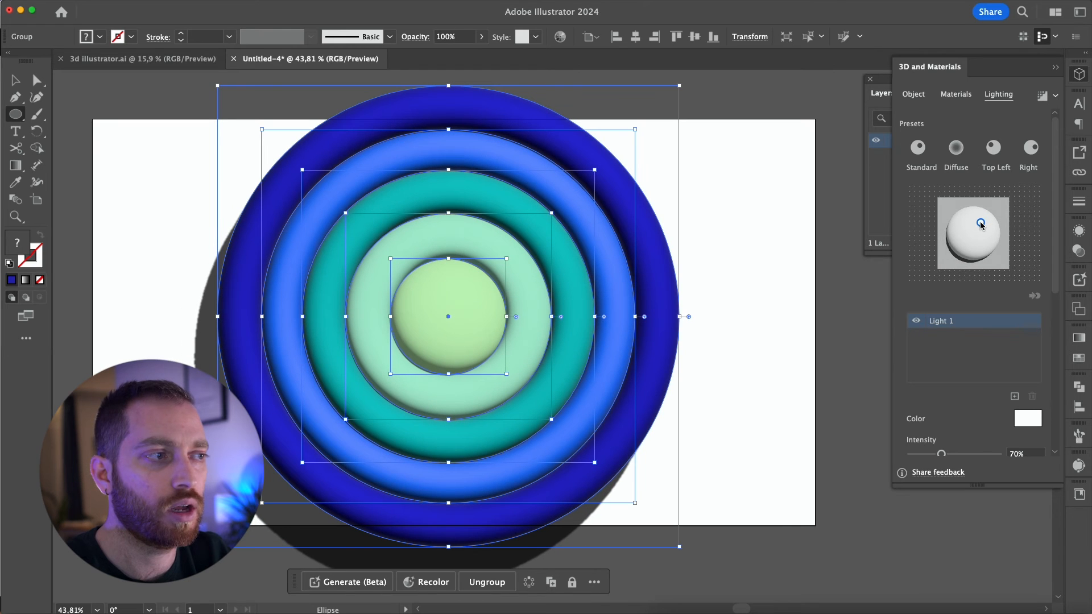
{"action": "left_click_drag", "start_coordinate": [981, 223], "coordinate": [980, 228]}
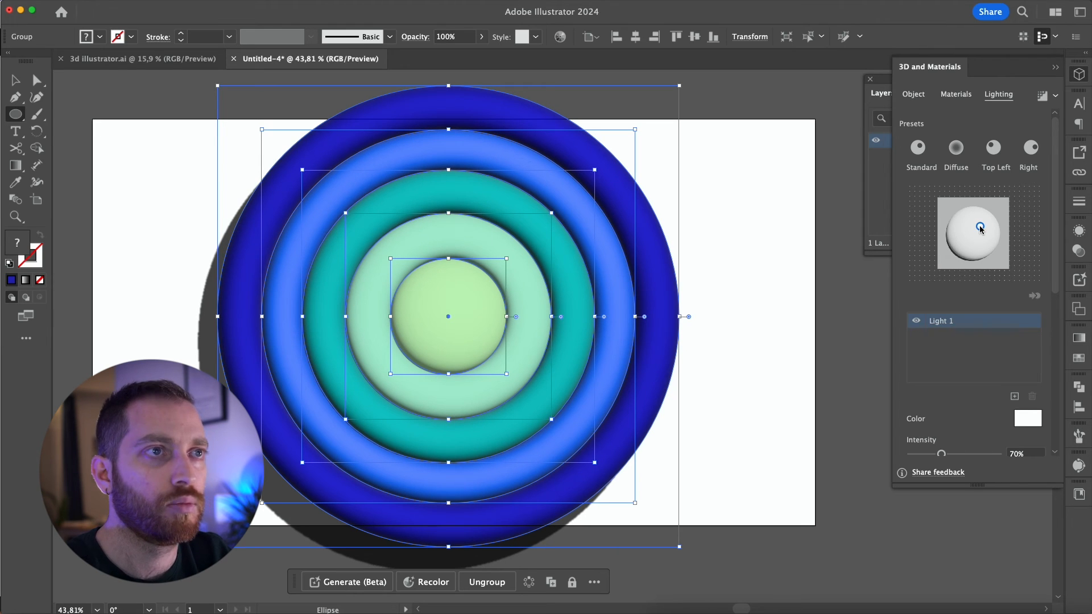
{"action": "scroll", "coordinate": [989, 256], "scroll_direction": "down", "scroll_amount": 2}
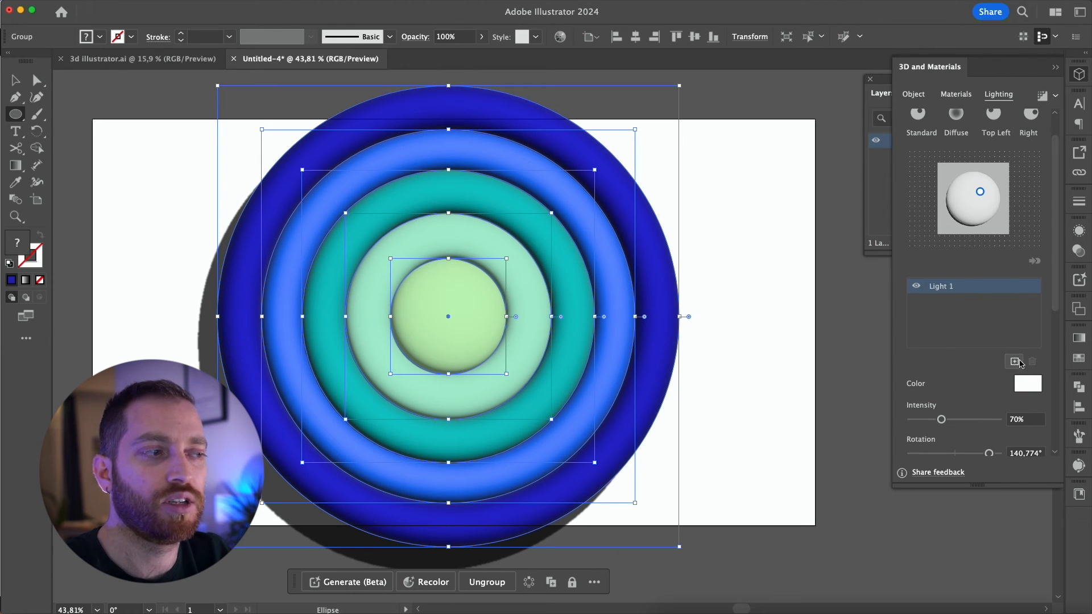
{"action": "left_click", "coordinate": [1014, 362]}
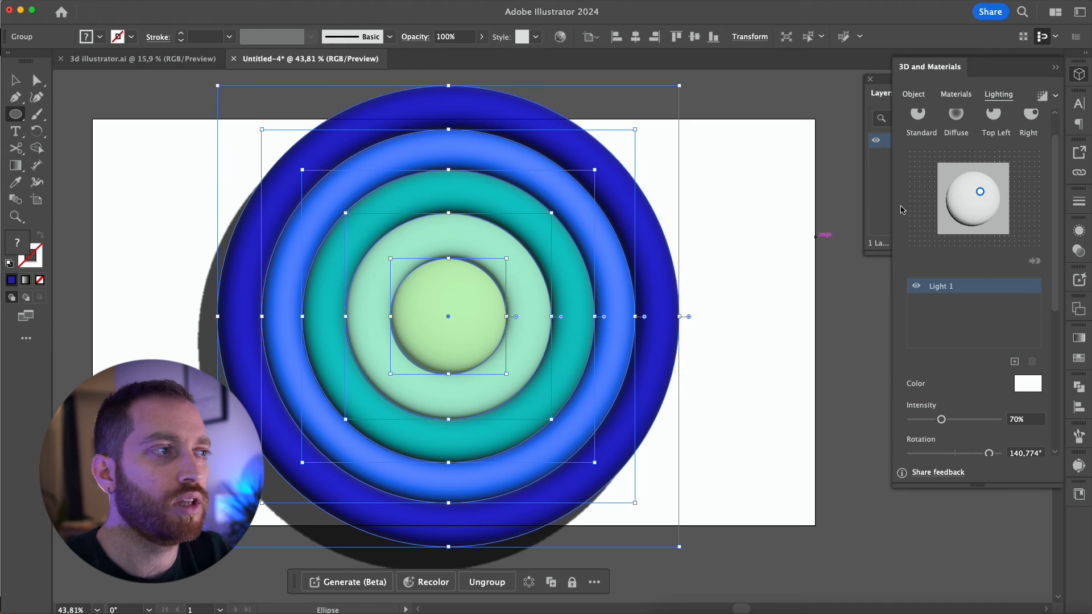
{"action": "left_click", "coordinate": [1043, 96]}
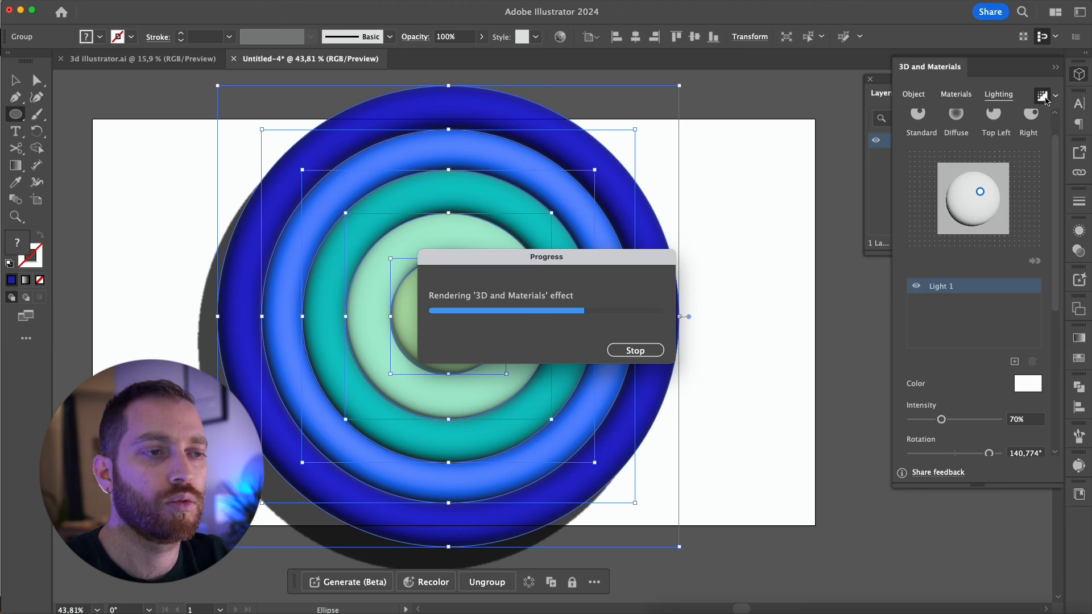
{"action": "left_click", "coordinate": [755, 91]}
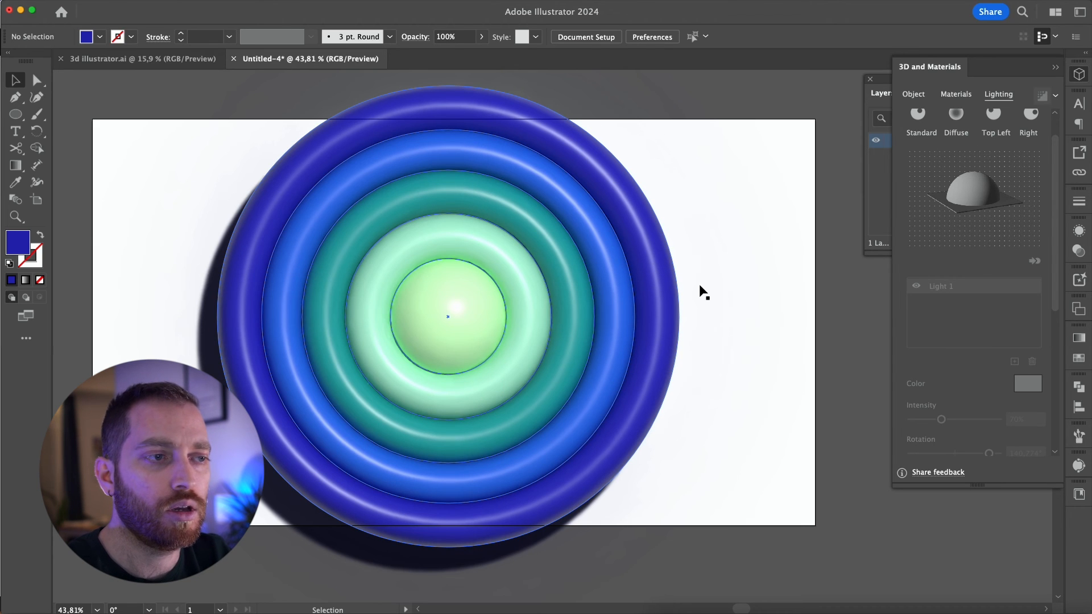
Enlarge the inflated circle group proportionally from its centre until it covers the whole artboard.
{"action": "left_click", "coordinate": [630, 216]}
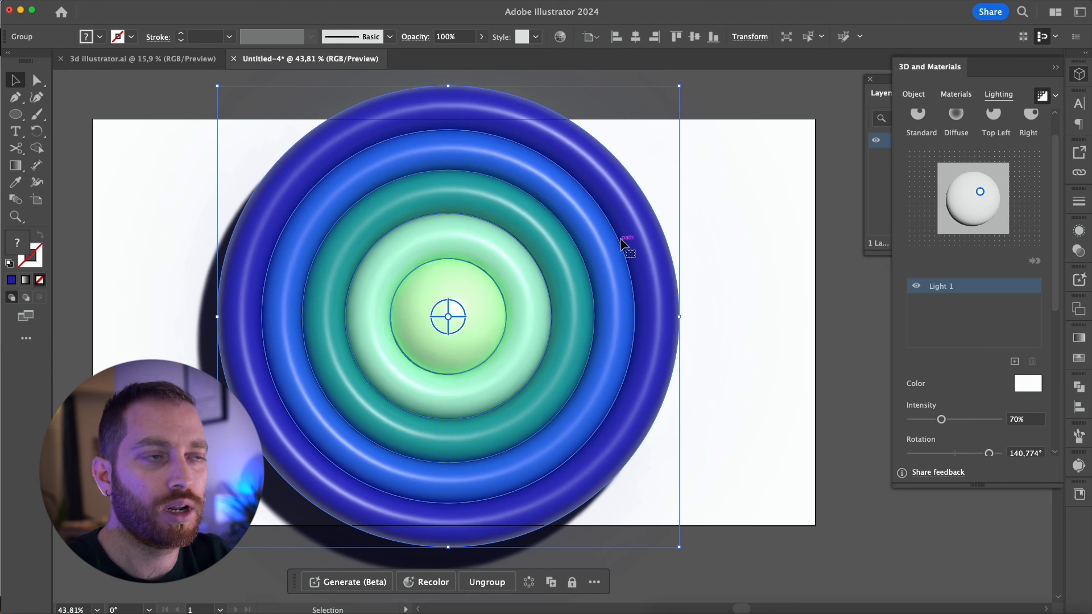
{"action": "left_click_drag", "start_coordinate": [680, 88], "coordinate": [905, 186]}
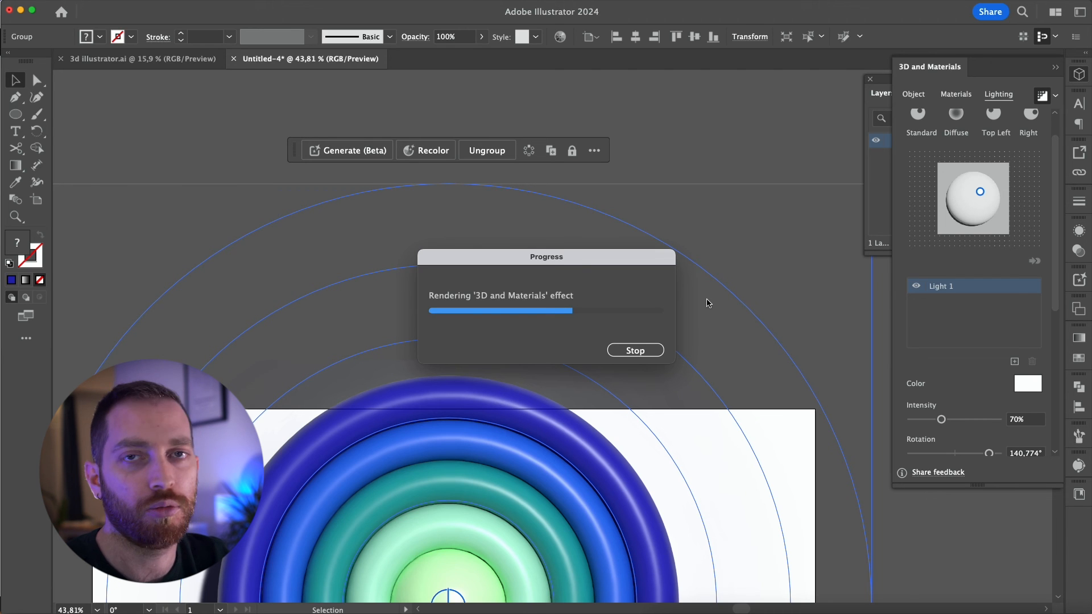
{"action": "scroll", "coordinate": [748, 275], "scroll_direction": "down", "scroll_amount": 10}
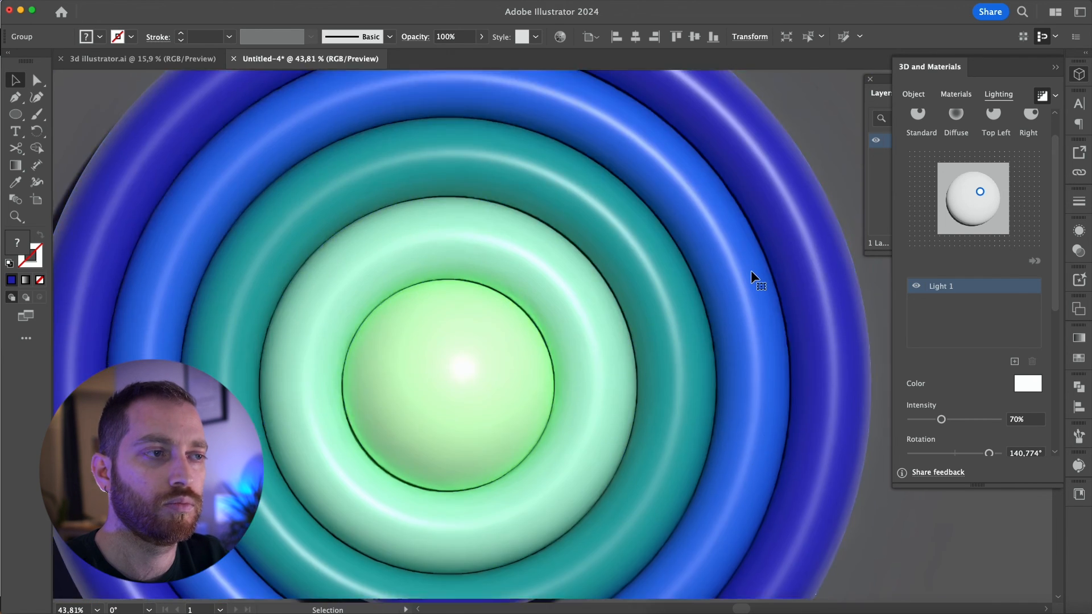
{"action": "key", "text": "super+minus"}
{"action": "scroll", "coordinate": [745, 268], "scroll_direction": "right", "scroll_amount": 2}
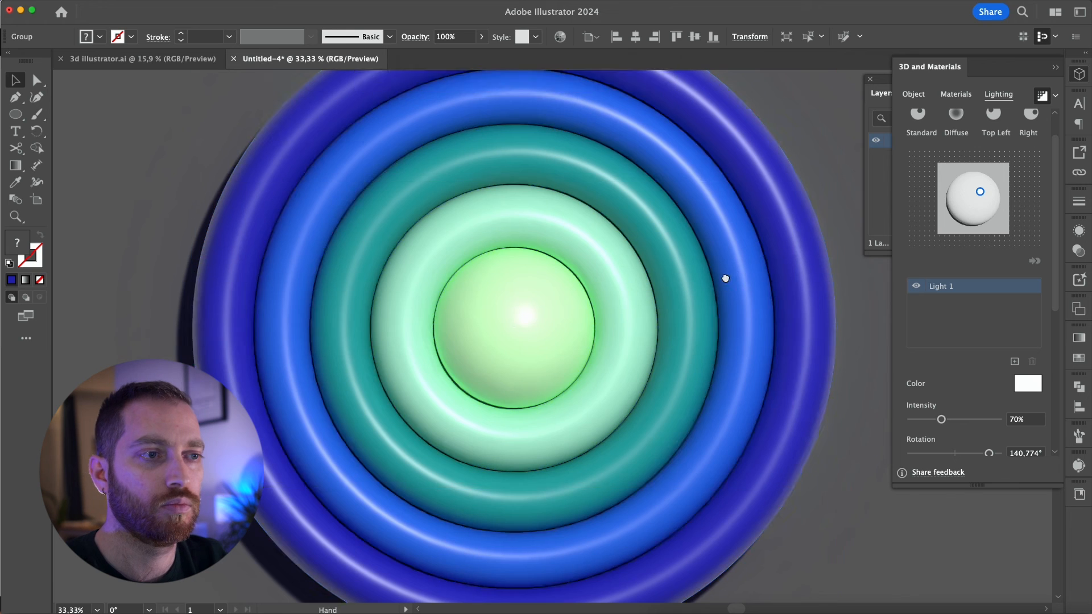
{"action": "scroll", "coordinate": [724, 278], "scroll_direction": "right", "scroll_amount": 3}
{"action": "left_click", "coordinate": [307, 0]}
{"action": "left_click", "coordinate": [307, 0]}
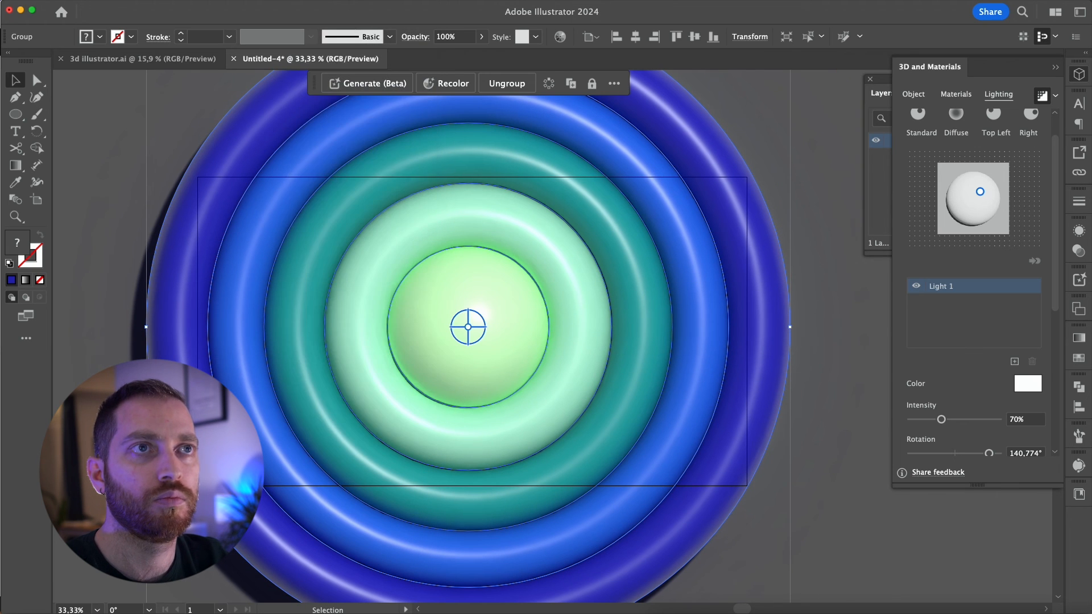